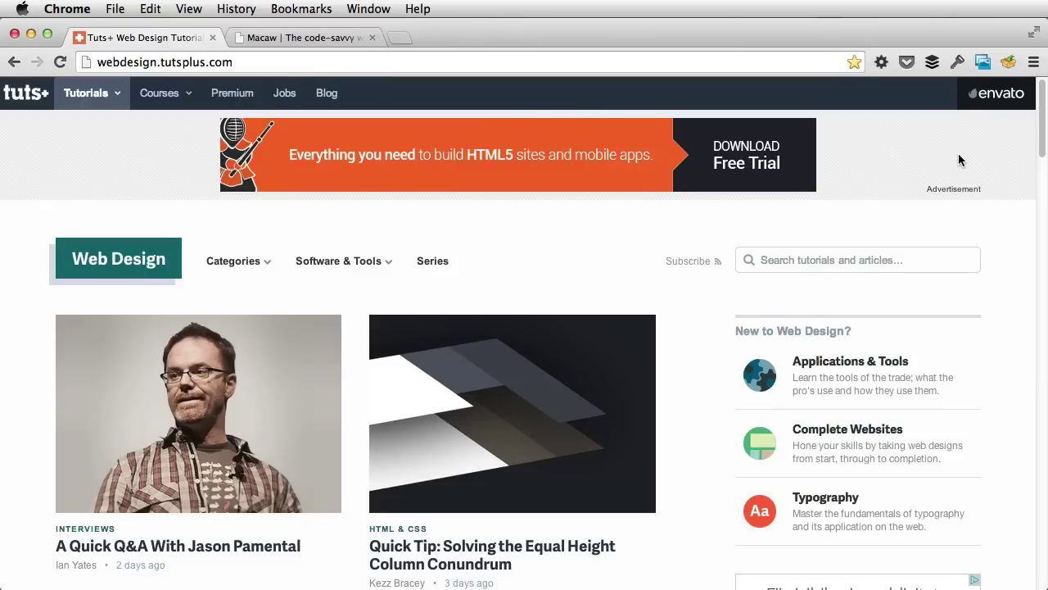
# - Switch from the Tuts+ Web Design page to the Macaw website tab
pyautogui.click(304, 36)
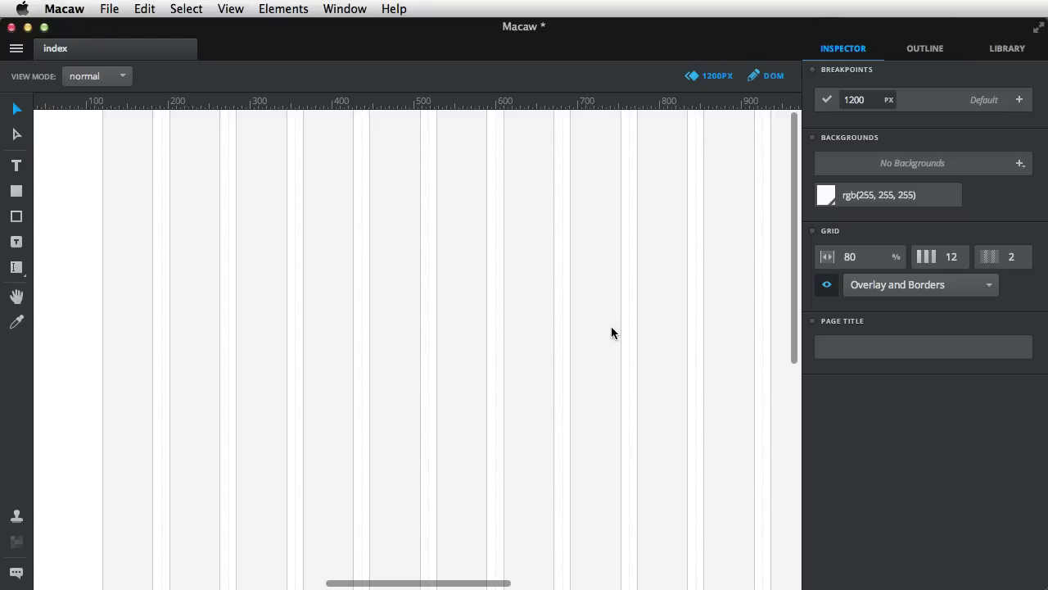
pyautogui.hscroll(-2, 611, 328)
pyautogui.hscroll(10, 612, 328)
pyautogui.hscroll(6, 613, 327)
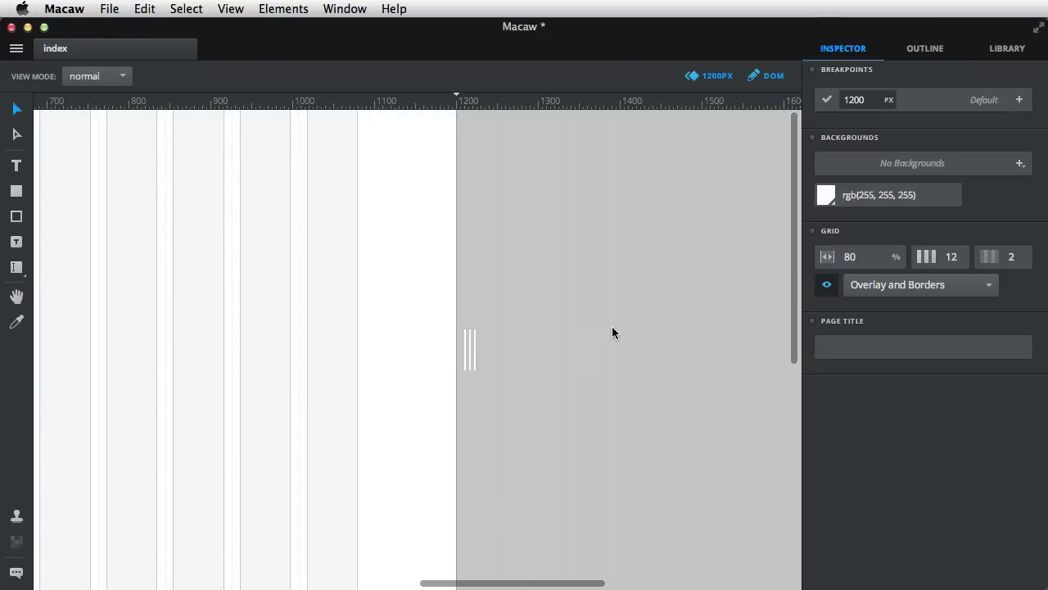
pyautogui.hscroll(-15, 612, 327)
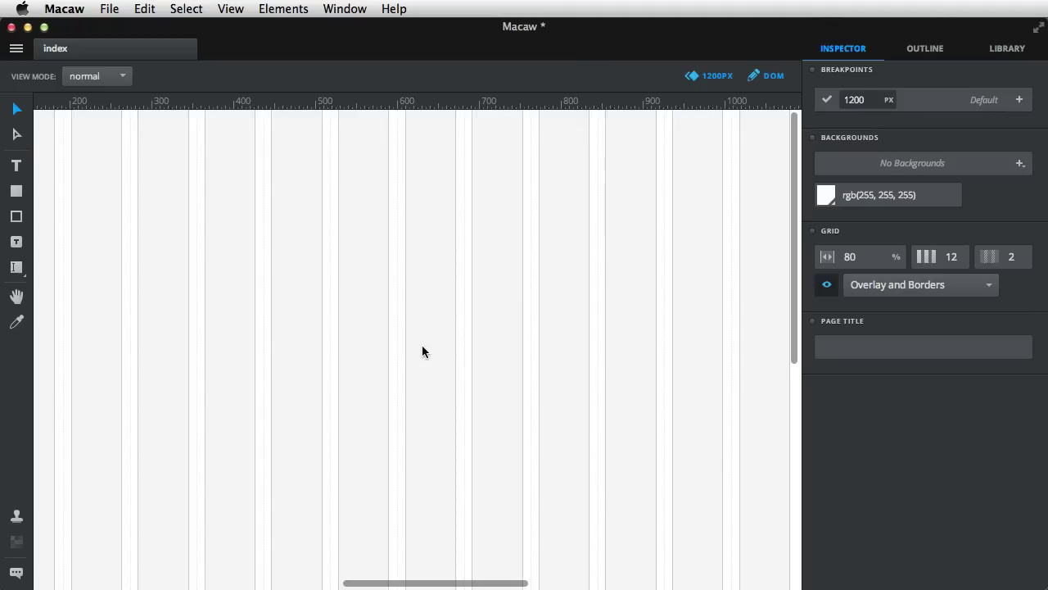
pyautogui.click(109, 9)
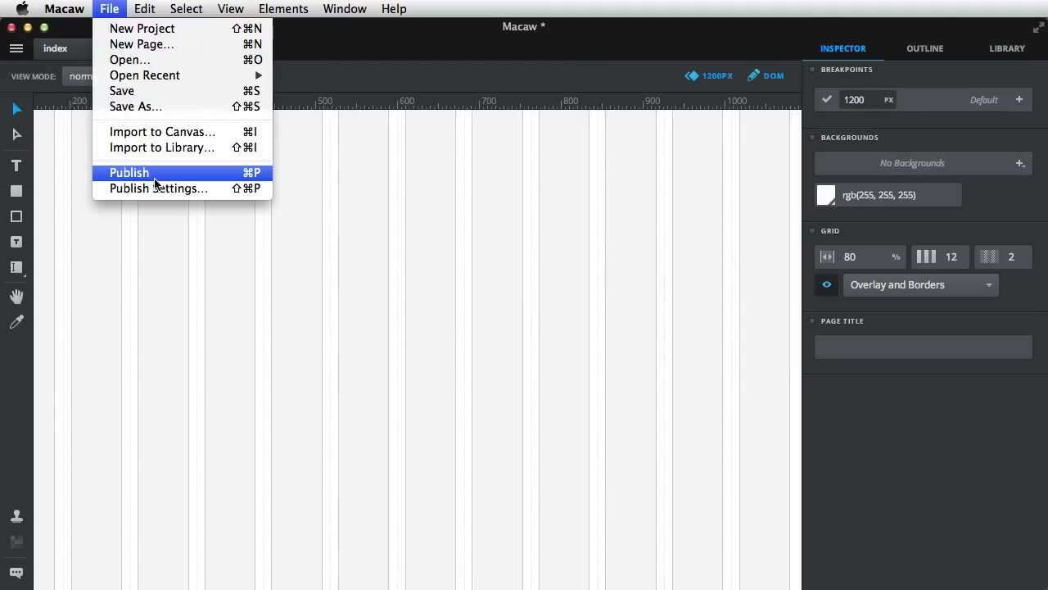
pyautogui.click(347, 310)
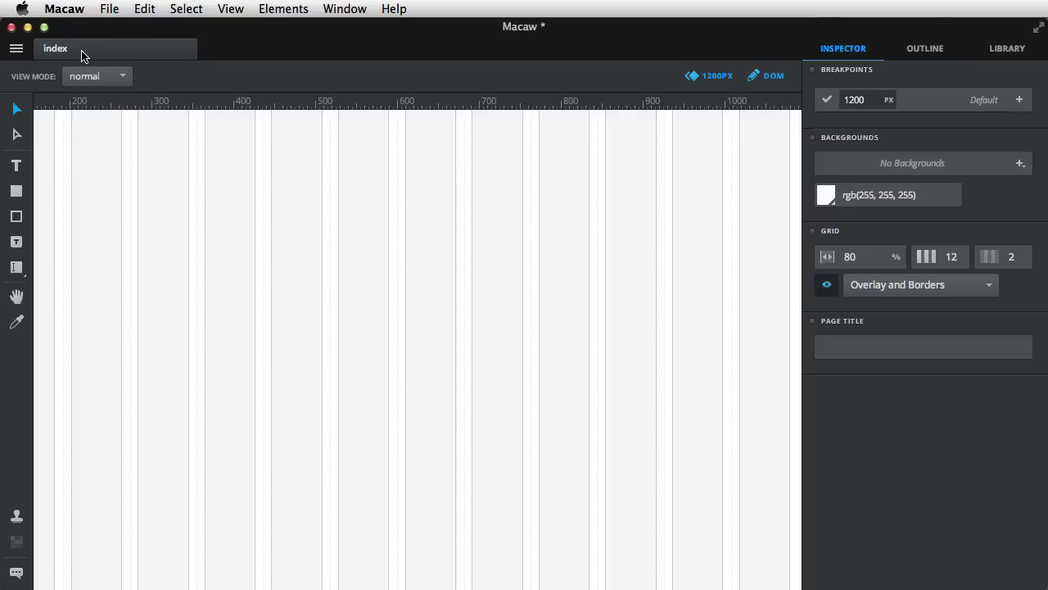
# - Add a new page named 'page 2' from the Pages panel
pyautogui.click(16, 51)
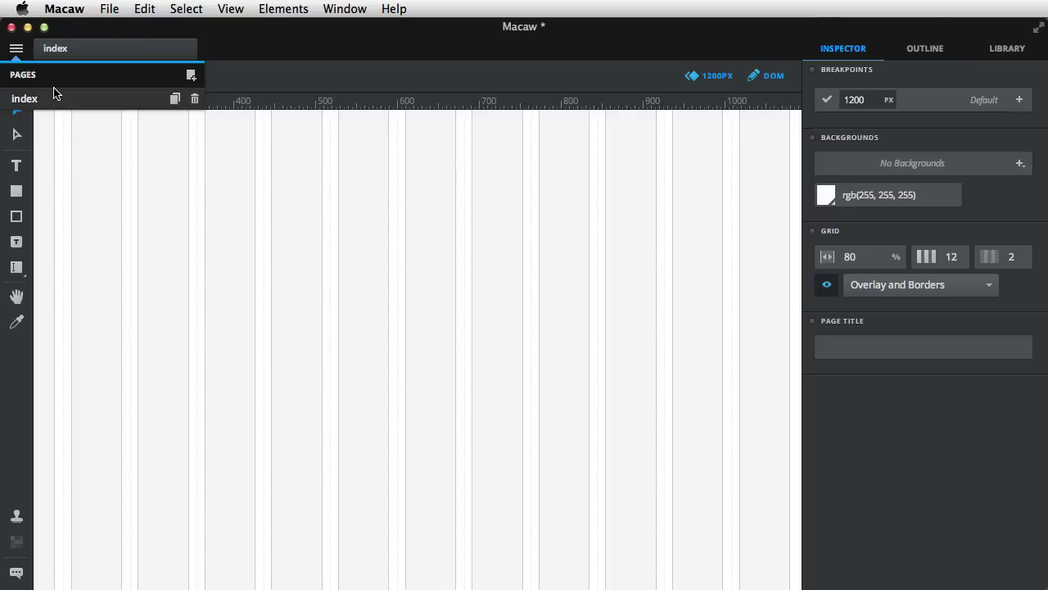
pyautogui.click(192, 76)
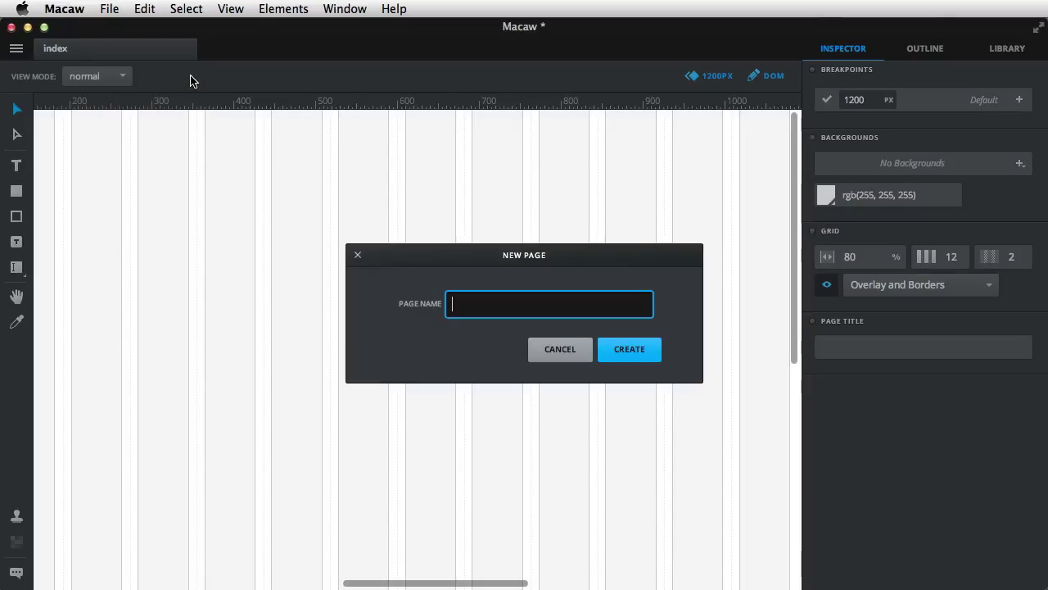
pyautogui.write('page 2')
pyautogui.press('Tab')
pyautogui.press('Return')
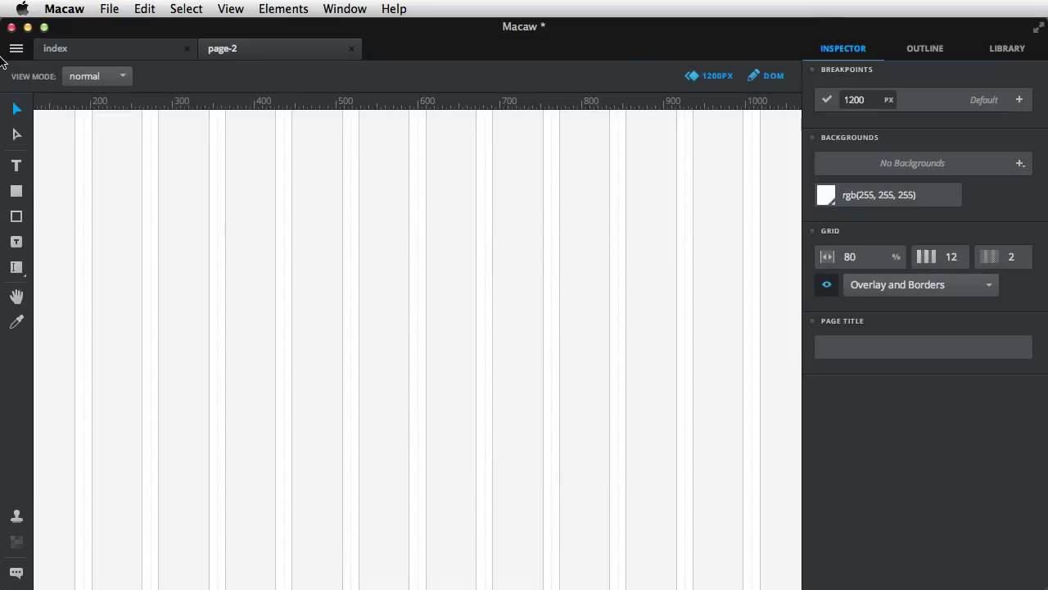
# - View page-2, then go back to the index page
pyautogui.click(293, 51)
pyautogui.click(97, 58)
pyautogui.click(18, 51)
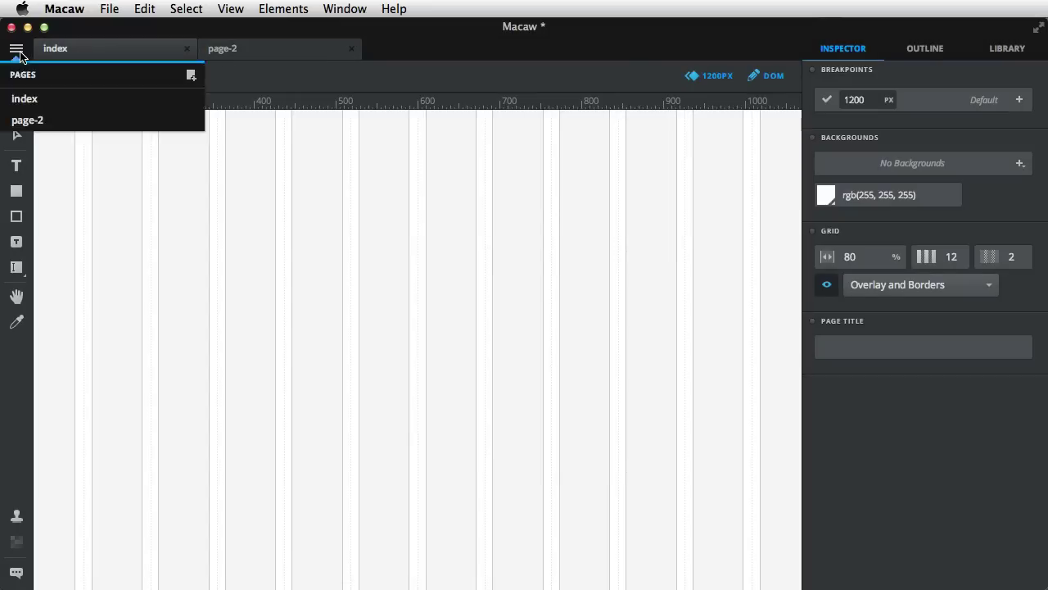
pyautogui.click(43, 100)
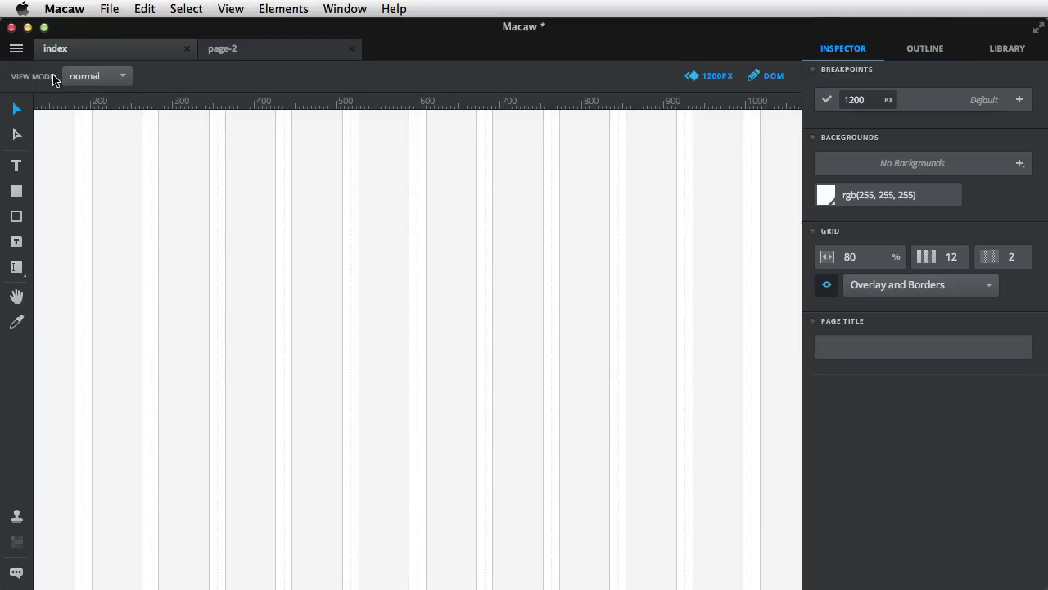
# - Draw a large box and a button labelled 'dsadsa' below it, then reposition both
pyautogui.click(17, 191)
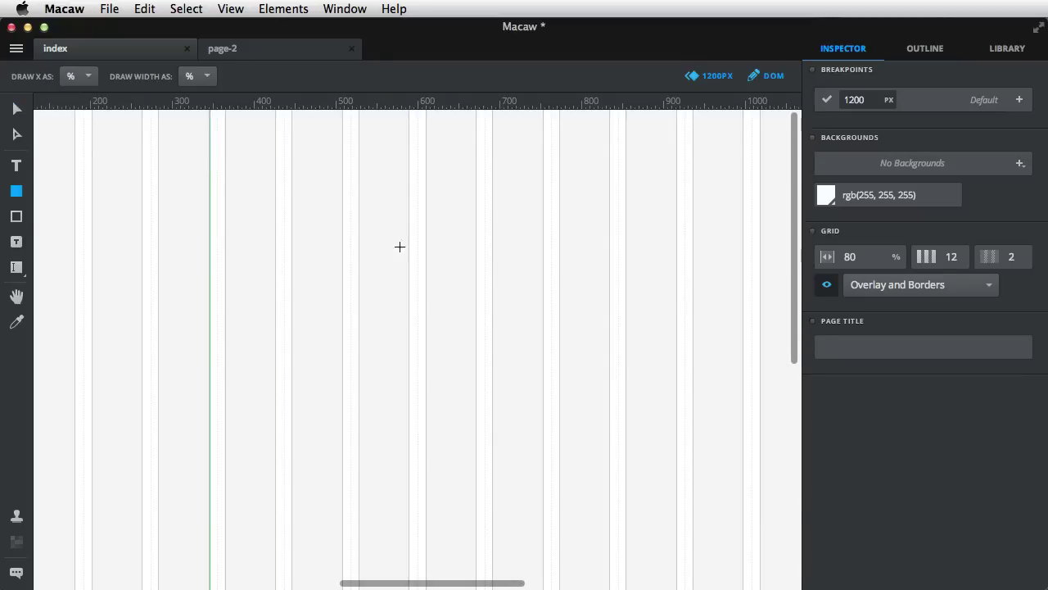
pyautogui.moveTo(209, 158); pyautogui.dragTo(522, 312)
pyautogui.click(16, 242)
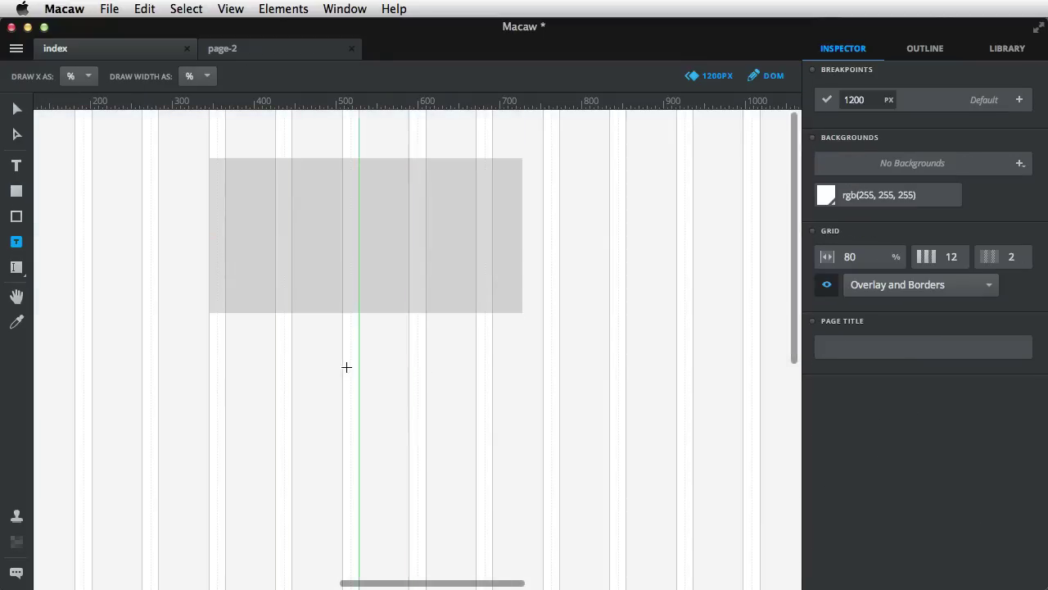
pyautogui.moveTo(346, 367); pyautogui.dragTo(478, 435)
pyautogui.write('dsadsa')
pyautogui.press('Escape')
pyautogui.click(554, 430)
pyautogui.moveTo(428, 404); pyautogui.dragTo(393, 445)
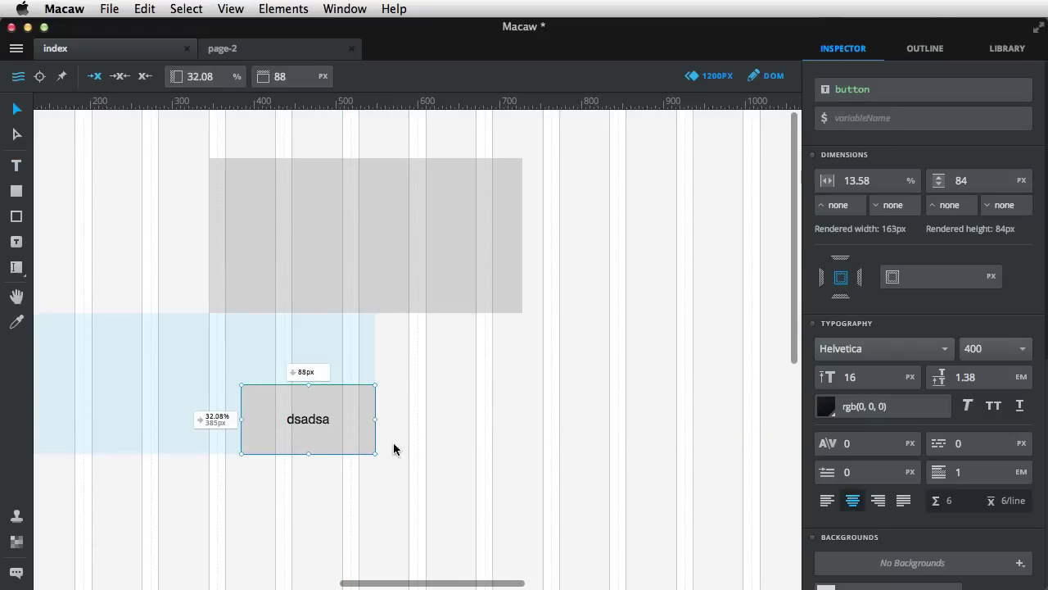
pyautogui.moveTo(508, 274); pyautogui.dragTo(558, 264)
# - Add a text line reading 'dsadsadsasaddas' to the right of the button
pyautogui.press('t')
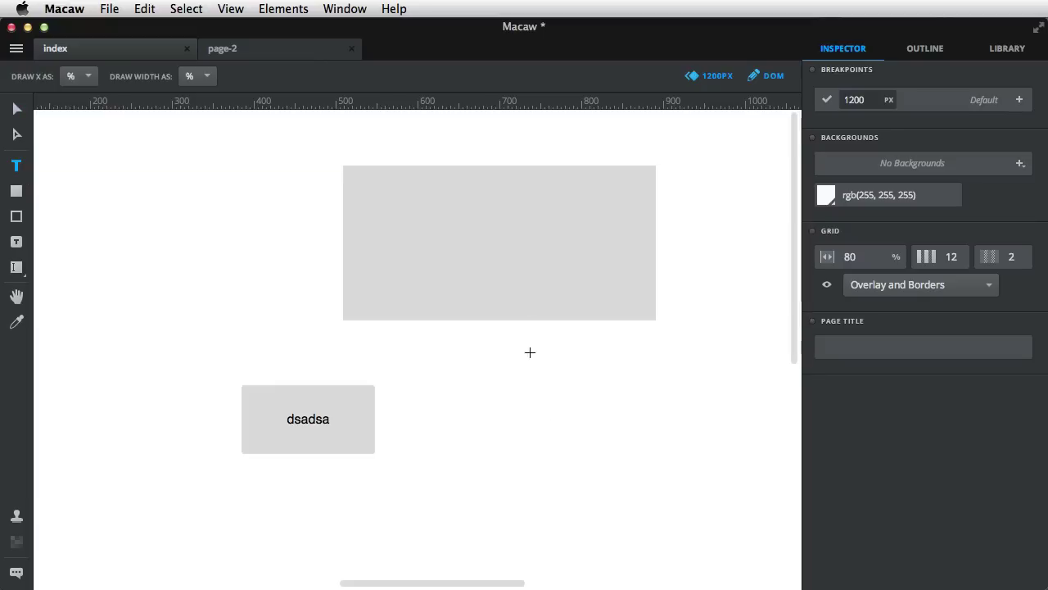
pyautogui.click(510, 398)
pyautogui.write('dsadsadsasaddas')
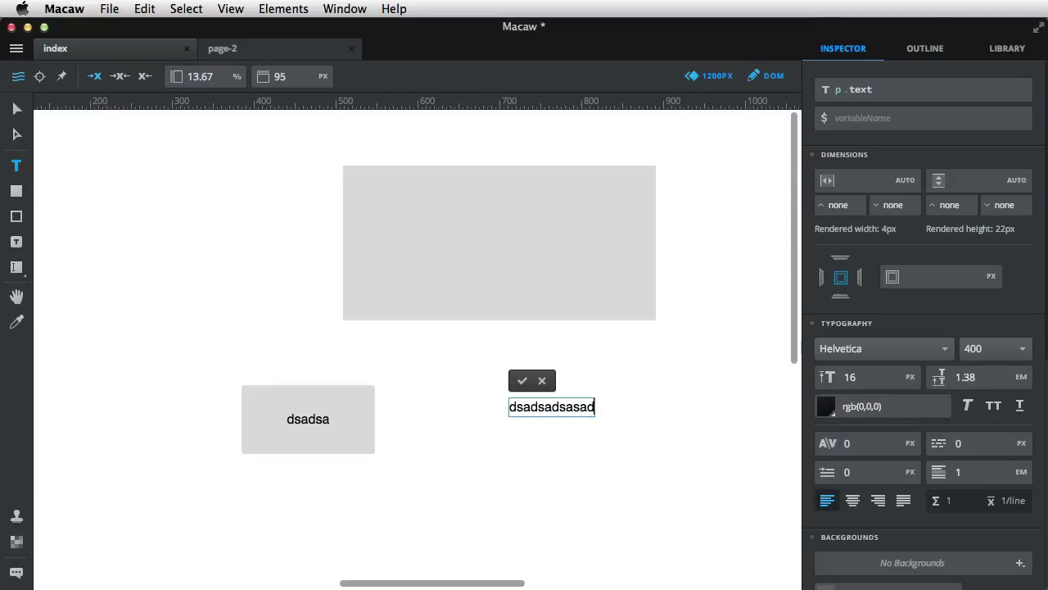
pyautogui.press('Escape')
pyautogui.click(149, 189)
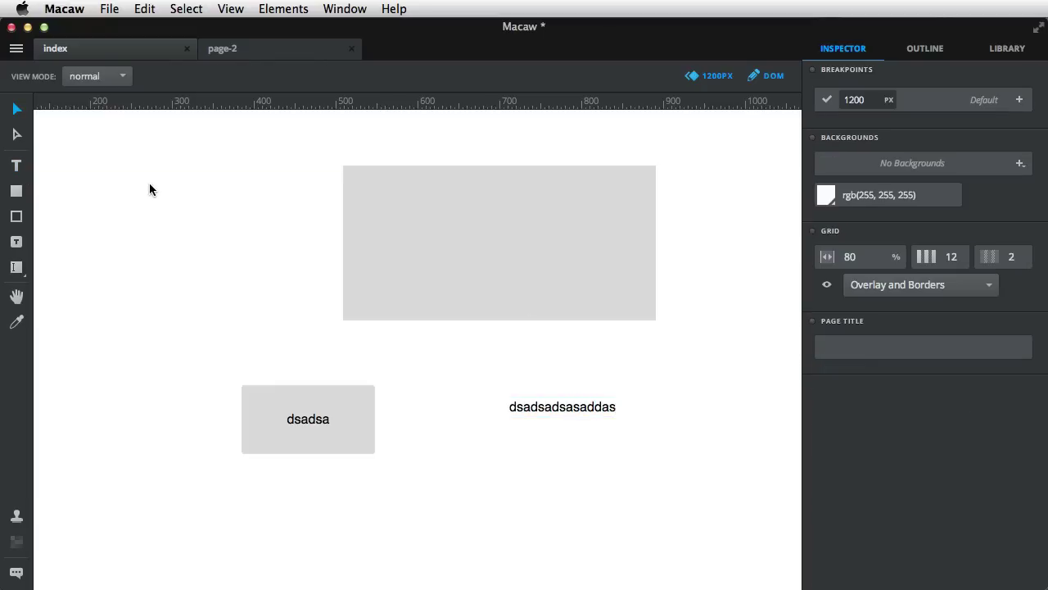
pyautogui.click(104, 76)
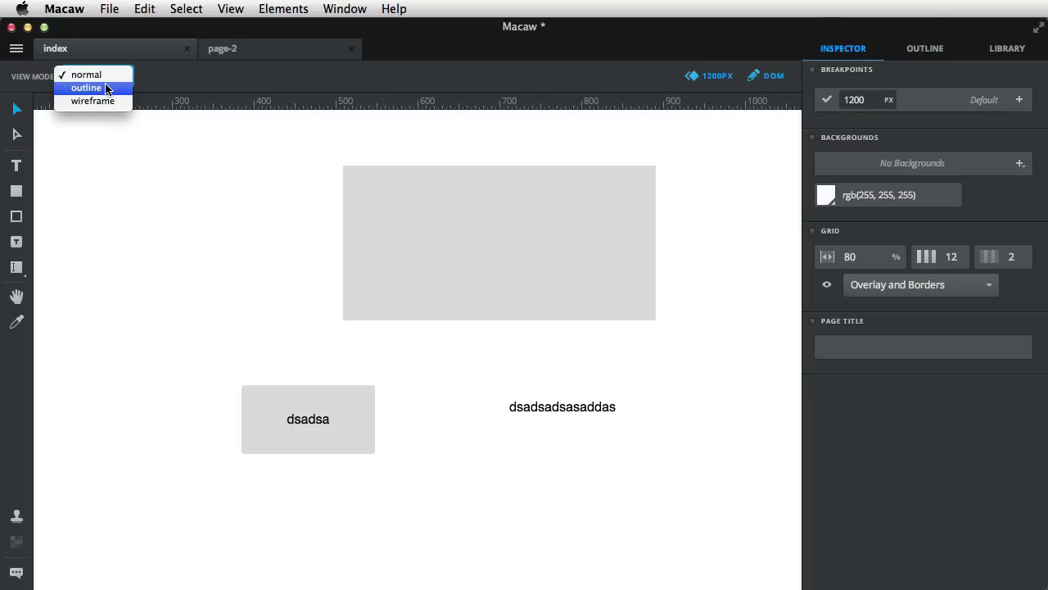
pyautogui.click(106, 87)
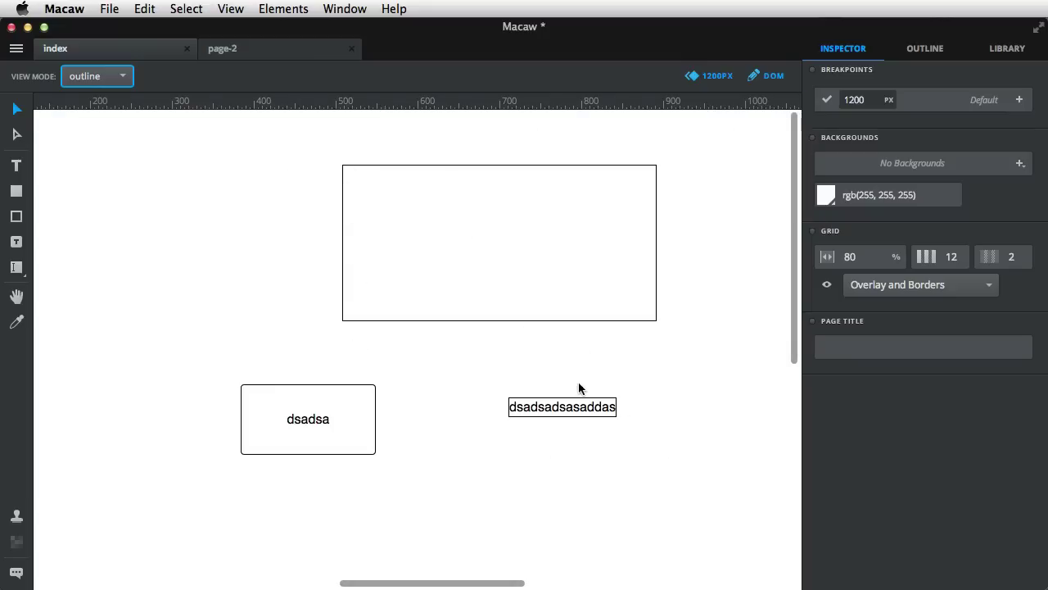
pyautogui.click(97, 78)
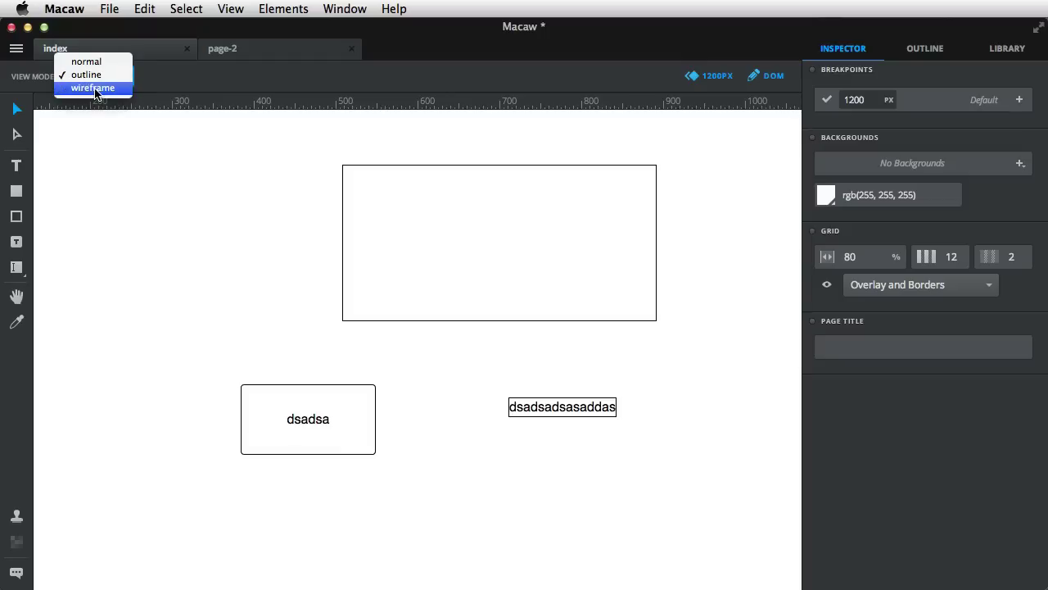
pyautogui.click(96, 87)
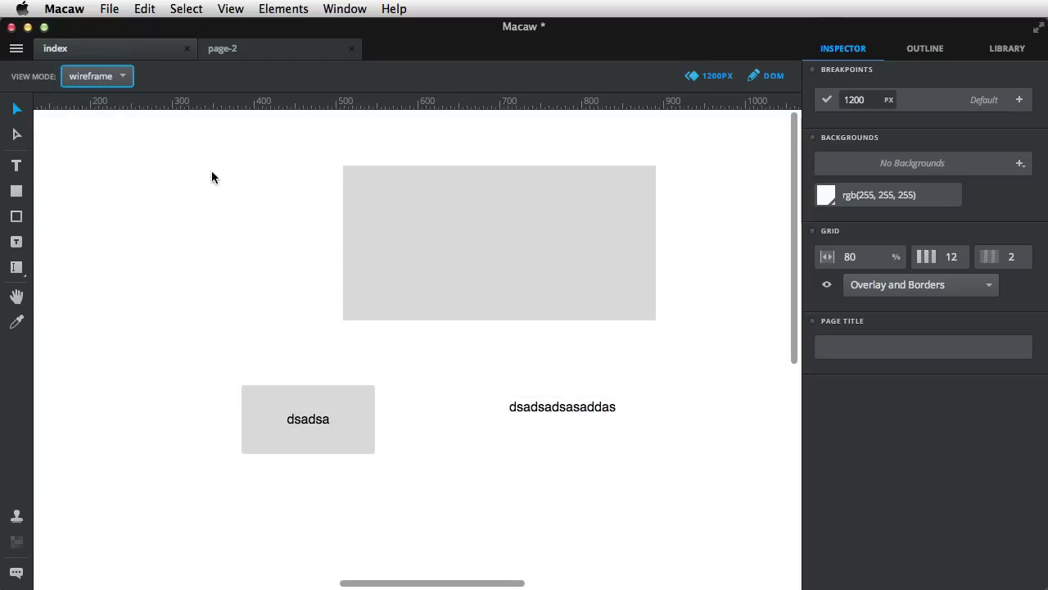
pyautogui.click(122, 77)
pyautogui.click(116, 46)
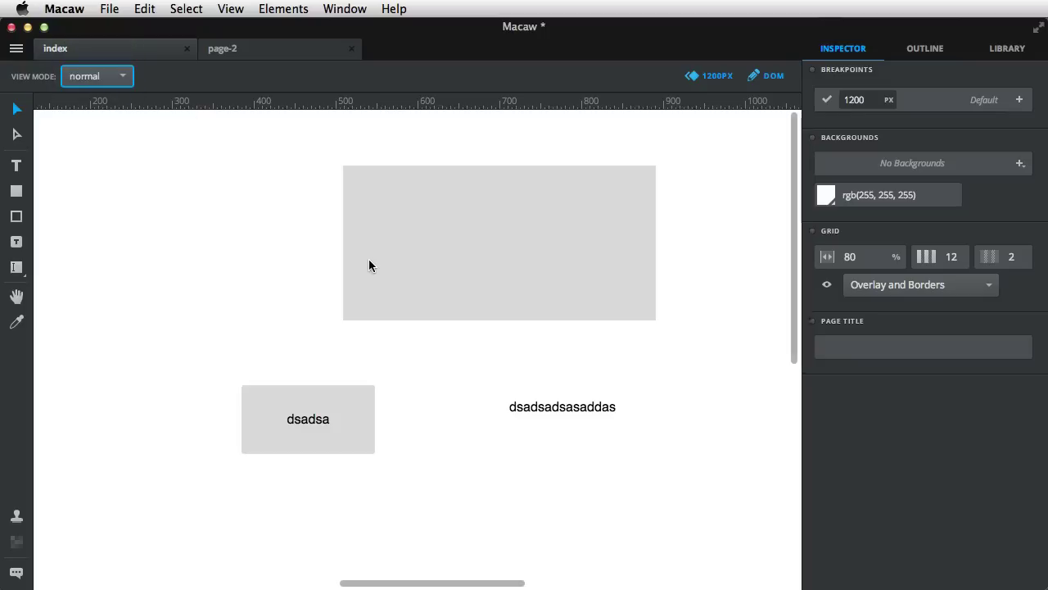
# - Set the large box's background colour to red, rgb(191, 30, 30)
pyautogui.click(369, 265)
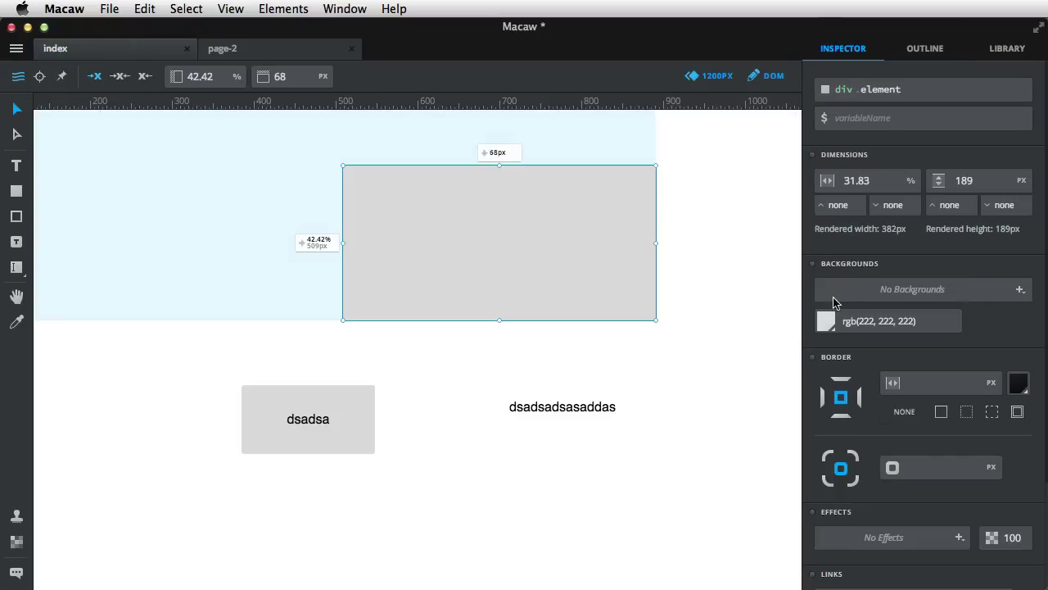
pyautogui.click(826, 321)
pyautogui.click(980, 536)
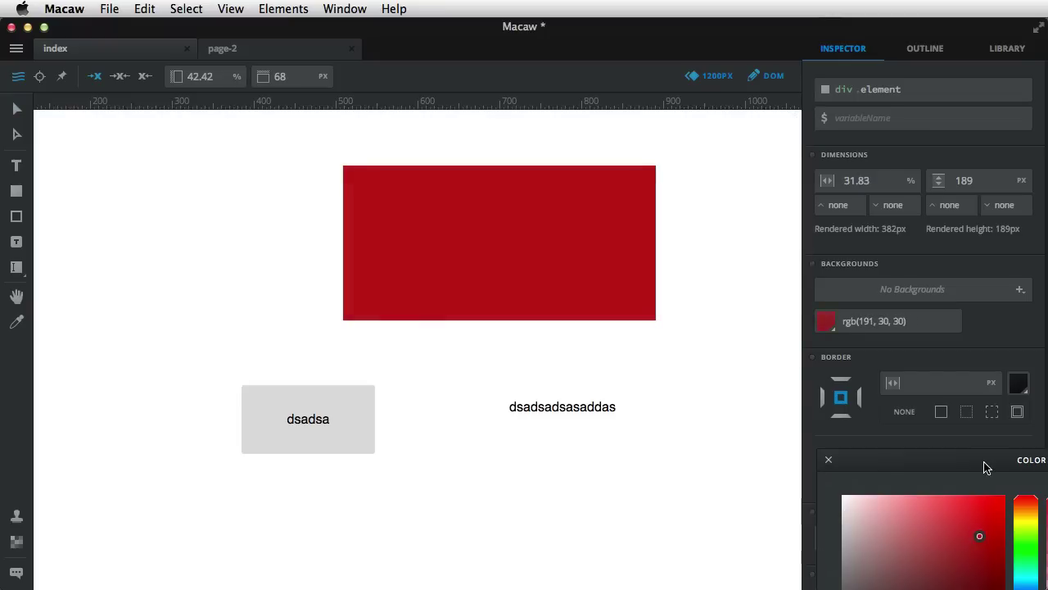
pyautogui.click(846, 489)
pyautogui.click(129, 144)
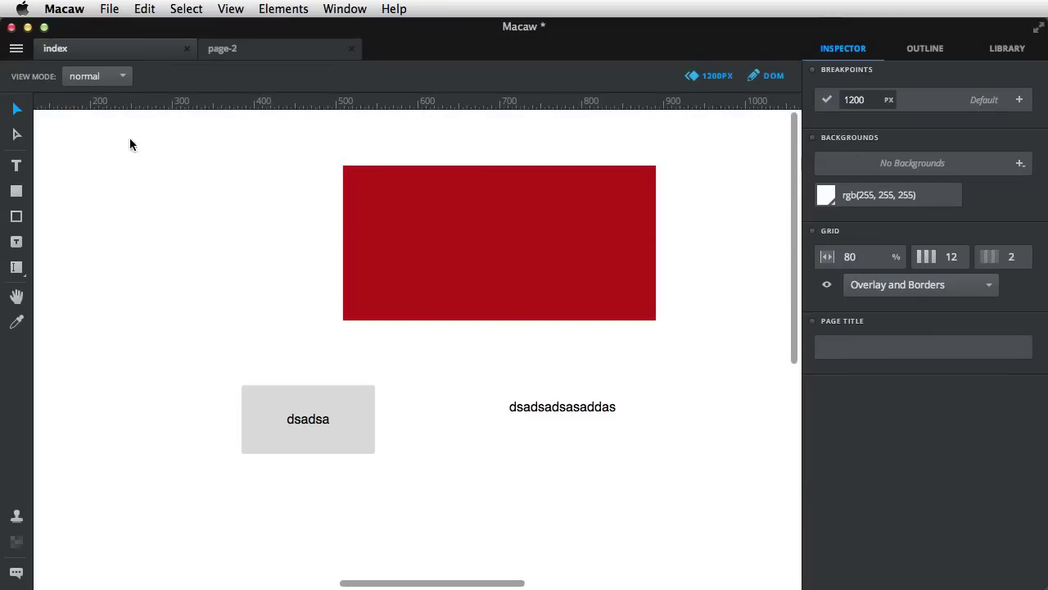
# - Preview the page in wireframe view mode, then return to normal view
pyautogui.click(88, 75)
pyautogui.click(93, 100)
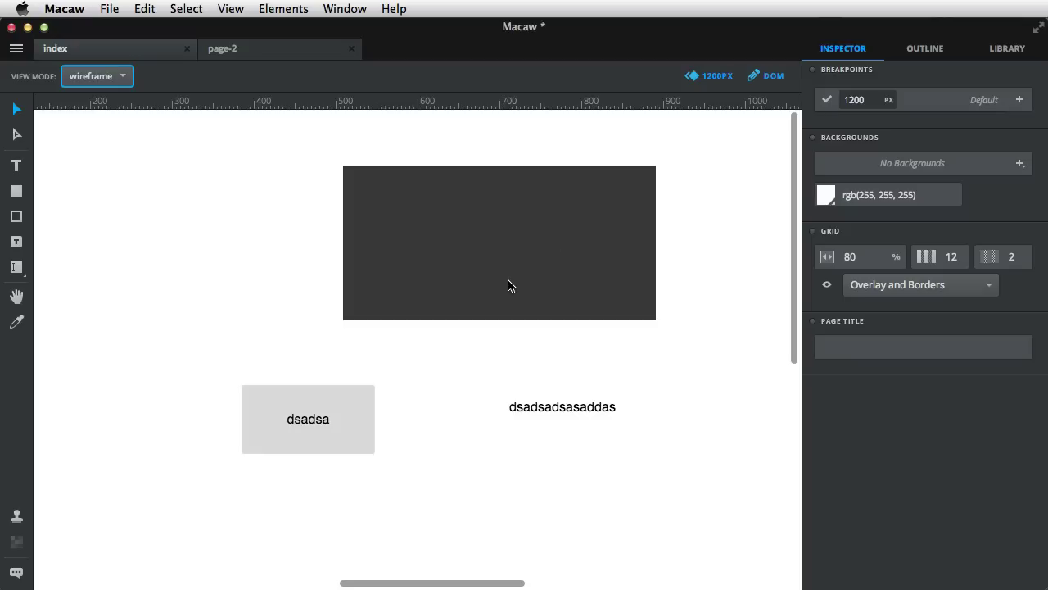
pyautogui.click(263, 240)
pyautogui.click(115, 76)
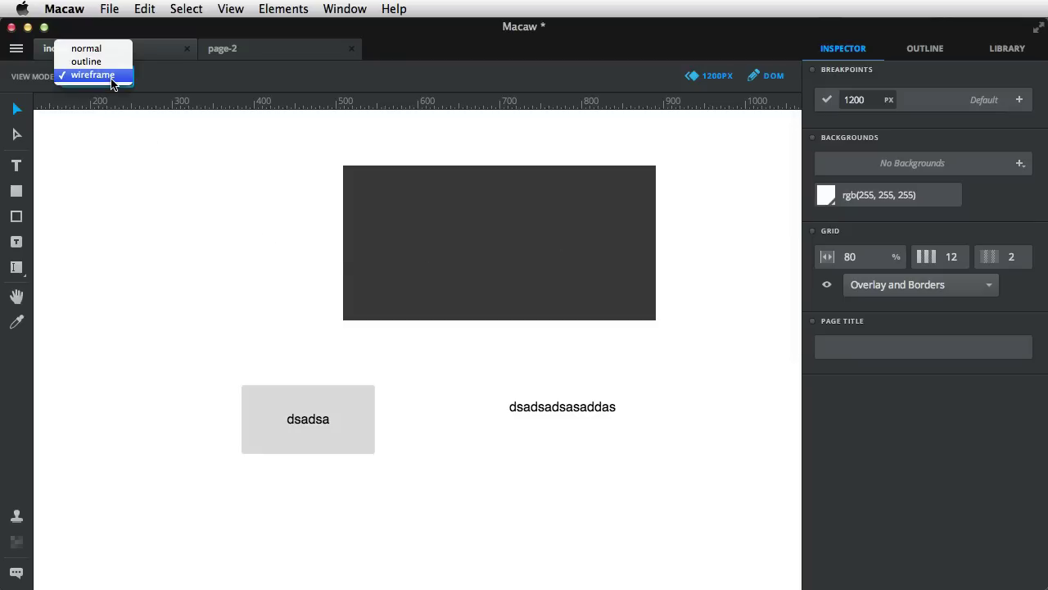
pyautogui.click(106, 50)
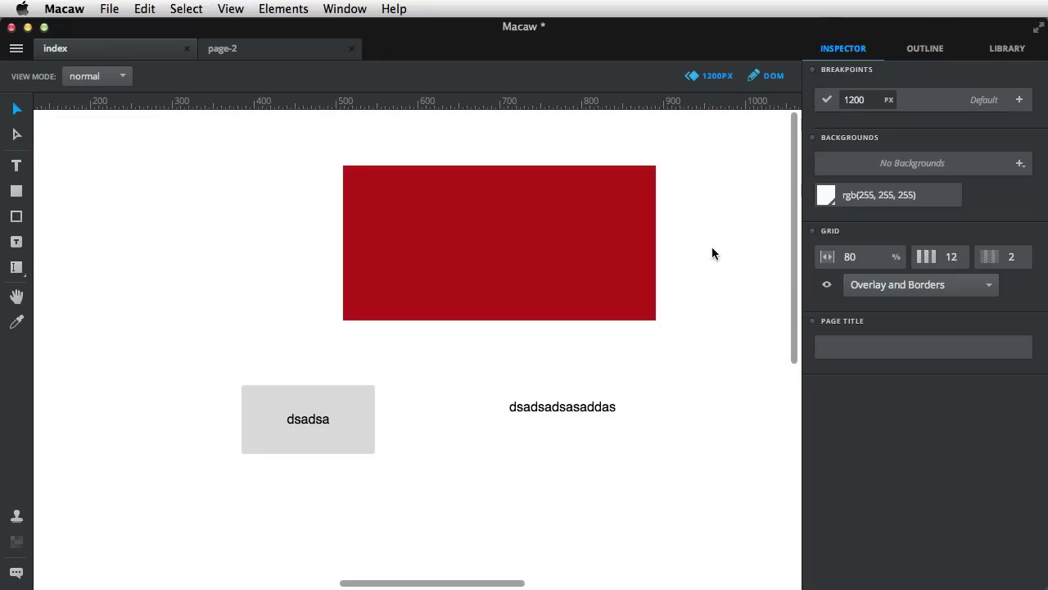
pyautogui.hscroll(-3, 711, 247)
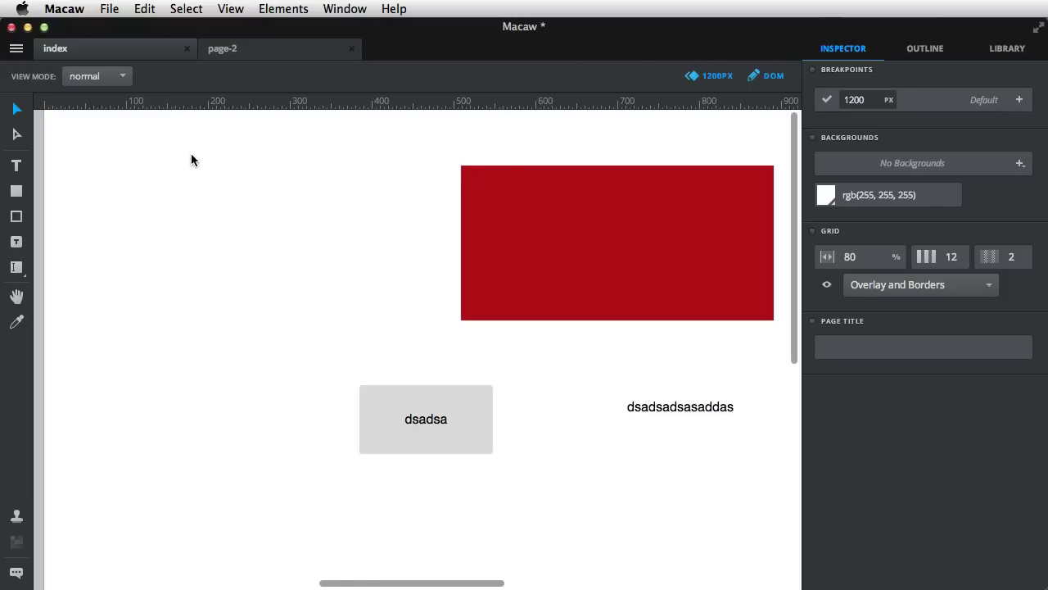
# - Draw a grey box, 28.83% wide by 178 px, left of the red box and nudge it lower
pyautogui.click(17, 166)
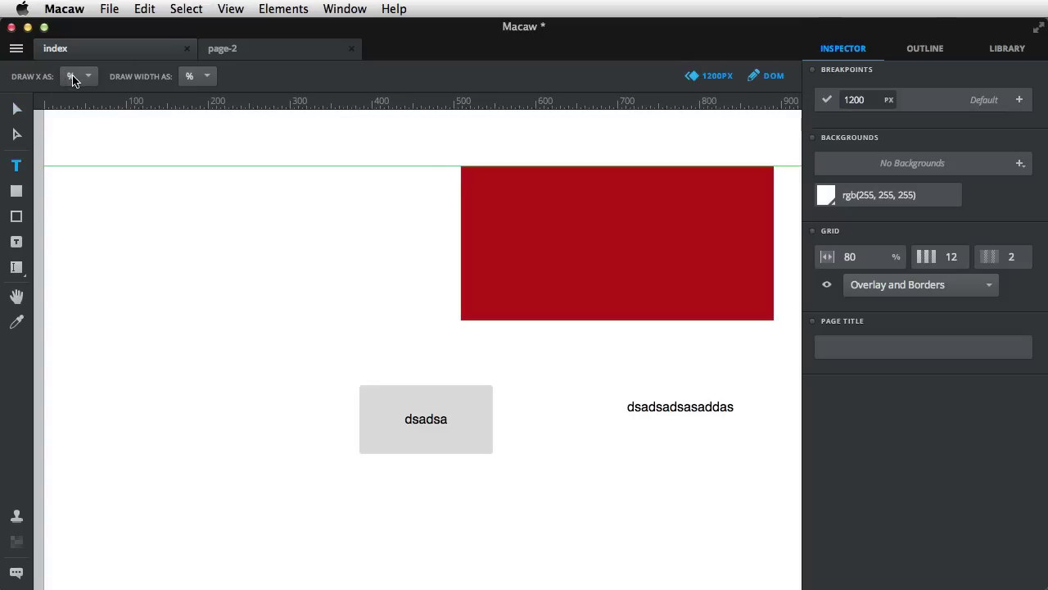
pyautogui.press('r')
pyautogui.moveTo(141, 164); pyautogui.dragTo(425, 315)
pyautogui.moveTo(273, 241); pyautogui.dragTo(269, 270)
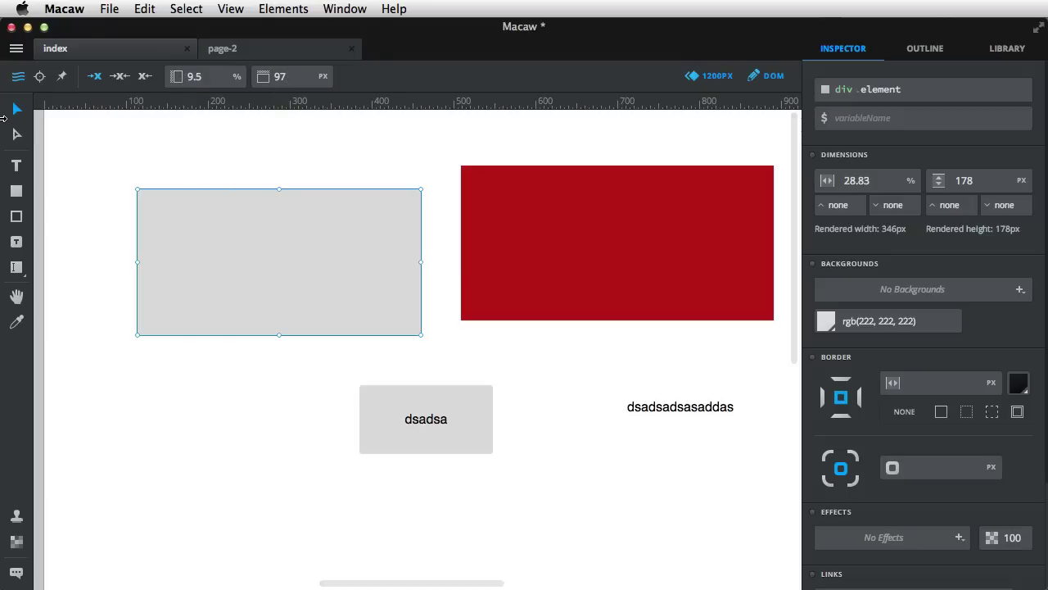
pyautogui.click(214, 141)
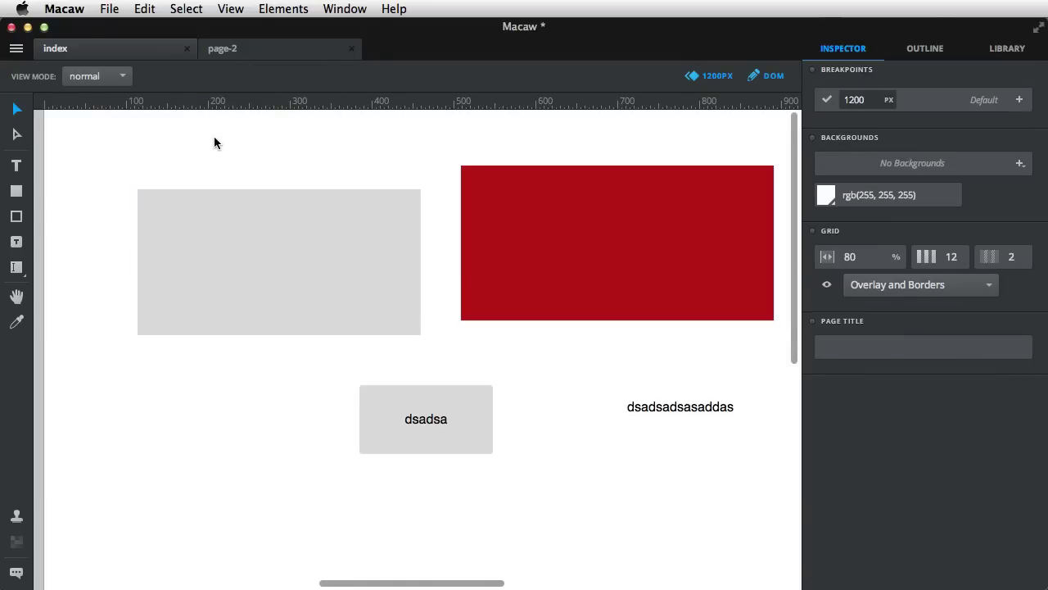